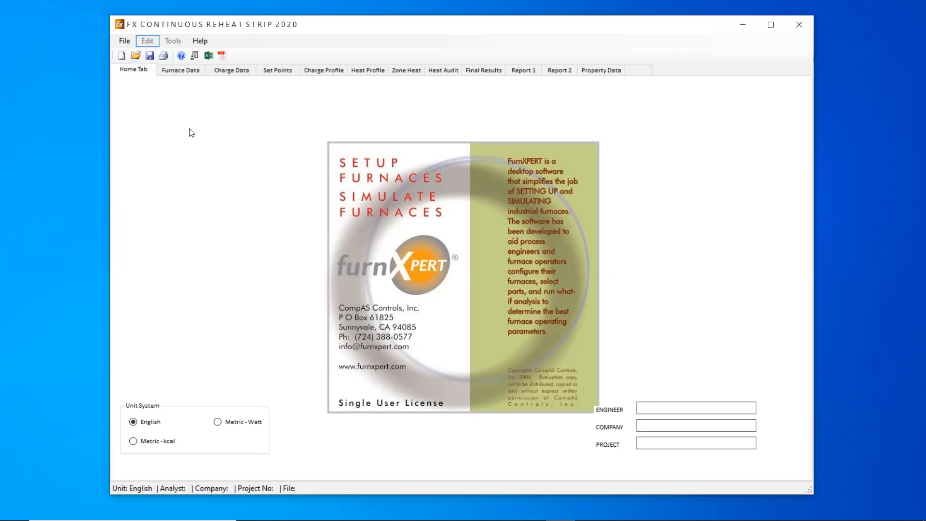
- Open the furnace data file Stripfurnace_N.frn
left_click(136, 56)
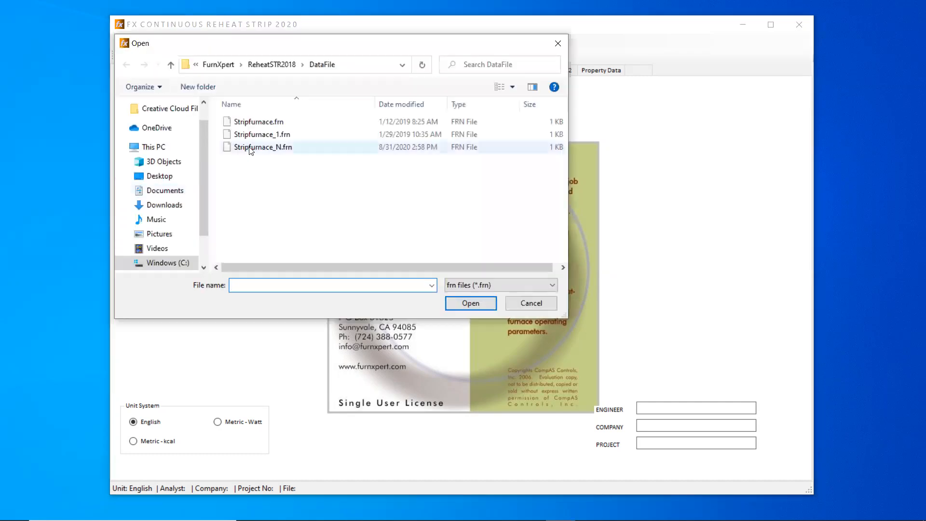
left_click(250, 147)
left_click(487, 308)
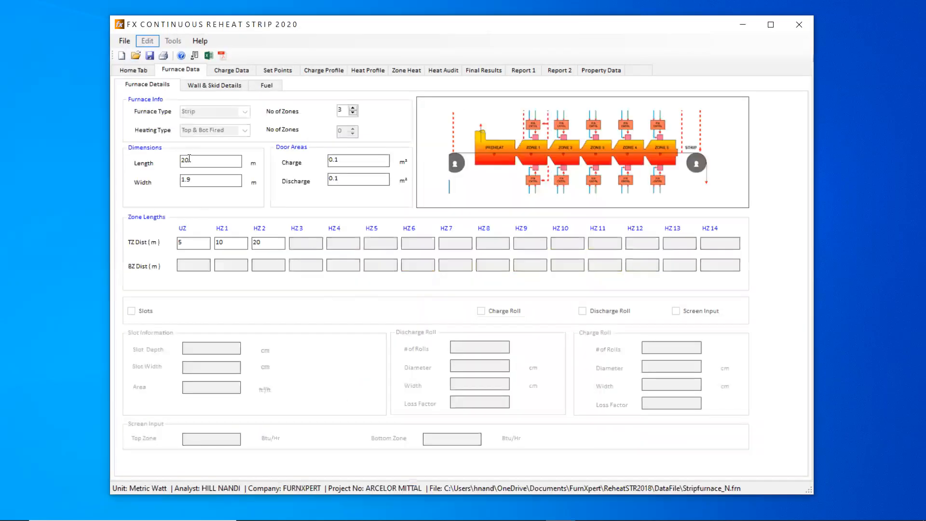
- Set the number of furnace zones to 4 and the furnace length to 17 m
left_click(353, 108)
left_click_drag(211, 163, 70, 174)
type("17")
type("3")
- Set the top zone distances to 3, 8, 13 and 17 m and both door areas to 0.01 m²
key("Tab")
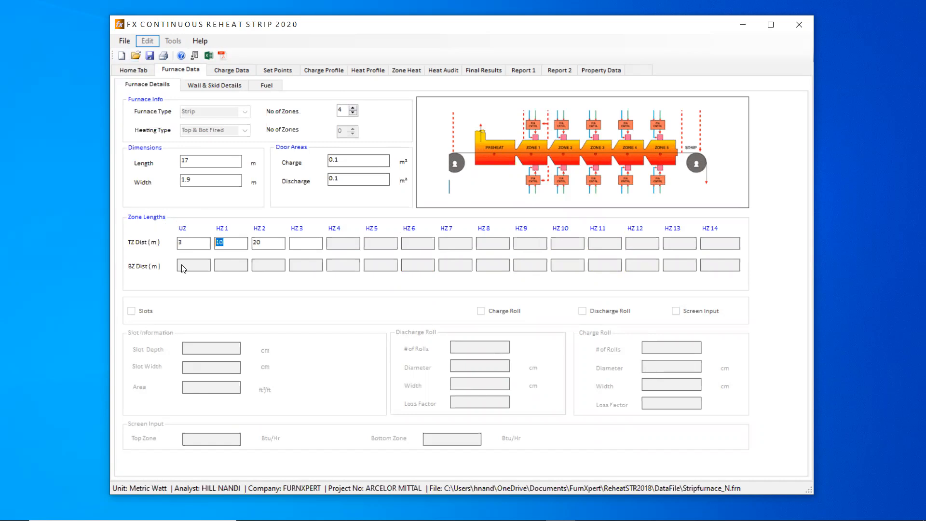
type("8")
key("Tab")
type("13")
type("17")
type("1")
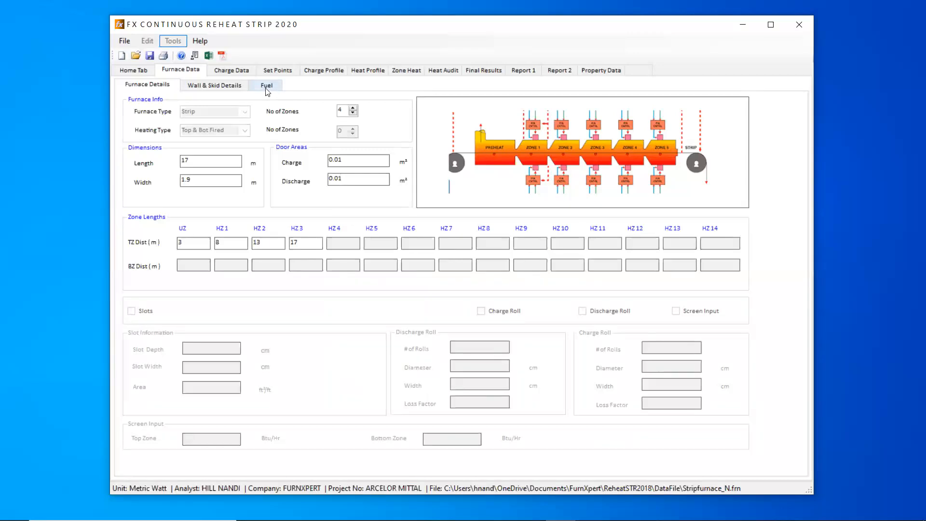
- In the charge data, set the strip length inside the furnace to 17 m
left_click(242, 71)
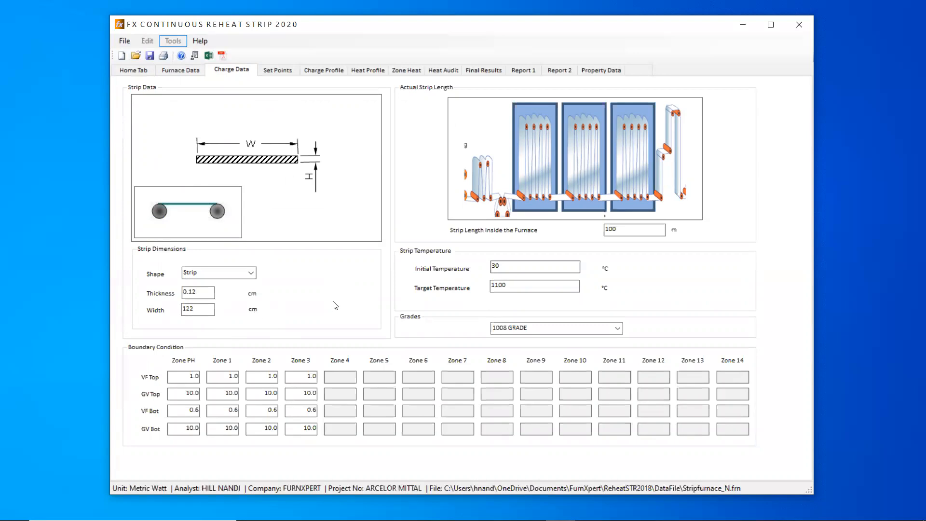
key("Tab")
type("17")
- Set the VF Top boundary condition to 0.1 for Zone PH and Zones 1 to 3
left_click(185, 378)
type("0.1")
left_click(229, 377)
type("0.1")
left_click(273, 377)
type("0.1")
left_click(305, 375)
type("0.1")
- Set the VF Bot boundary condition to 0.1 for Zone PH and Zones 1 to 3
left_click_drag(240, 409, 252, 393)
type("0.1")
left_click_drag(225, 410, 239, 409)
type("0.1")
left_click_drag(260, 413, 279, 411)
type("0.1")
left_click_drag(352, 410, 358, 409)
type("0.1")
- Set the top zone temperature set points of HZ1, HZ2 and HZ3 to 1200 °C
left_click(282, 71)
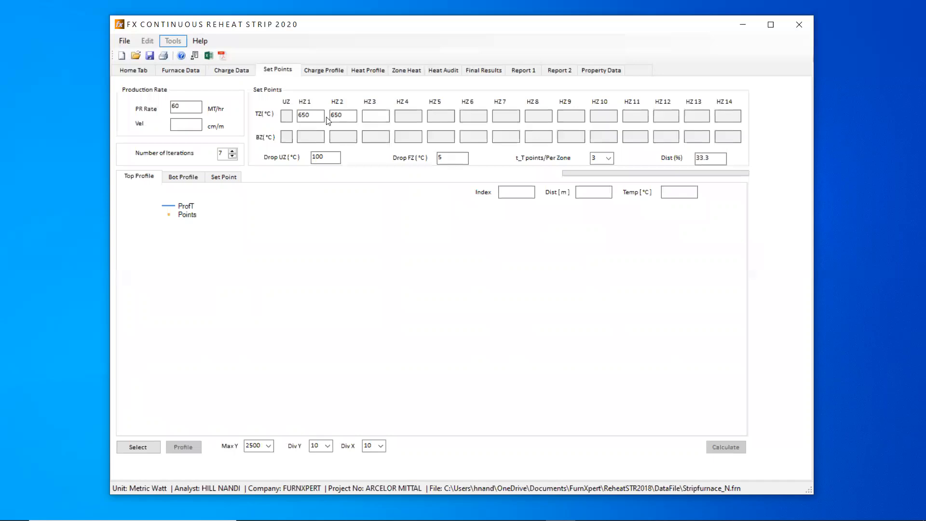
double_click(321, 117)
type("1200")
double_click(338, 115)
type("12001200")
- Set the production rate to 25 MT/hr, generate the furnace temperature profile and calculate the charge profile
left_click_drag(184, 105, 24, 107)
type("25")
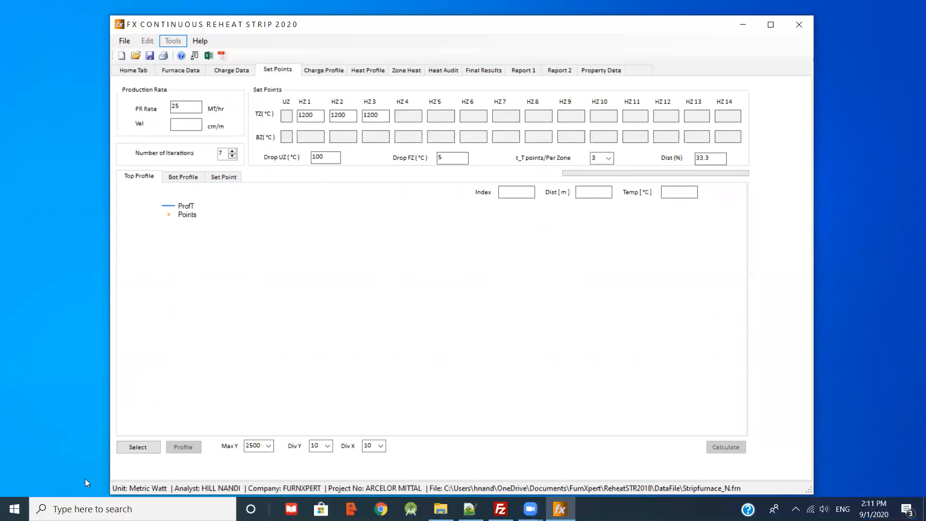
left_click(138, 447)
left_click(192, 447)
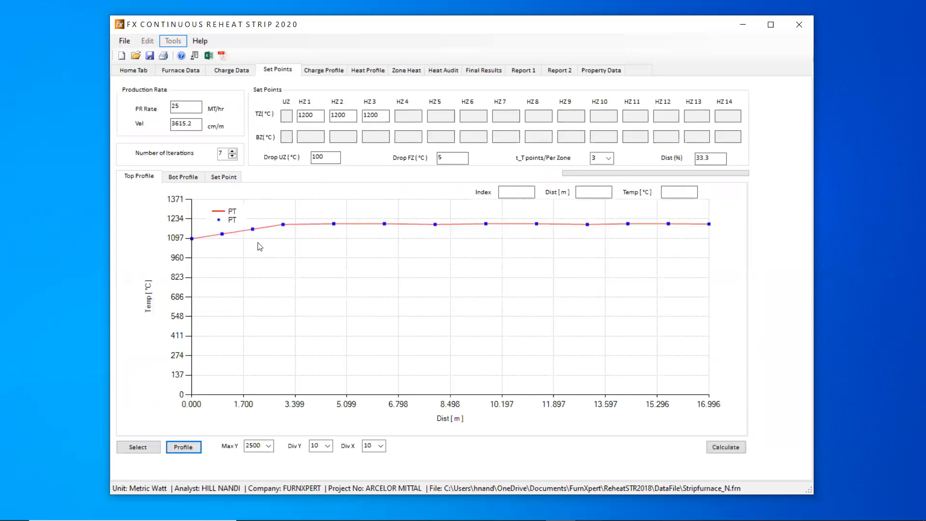
left_click(727, 447)
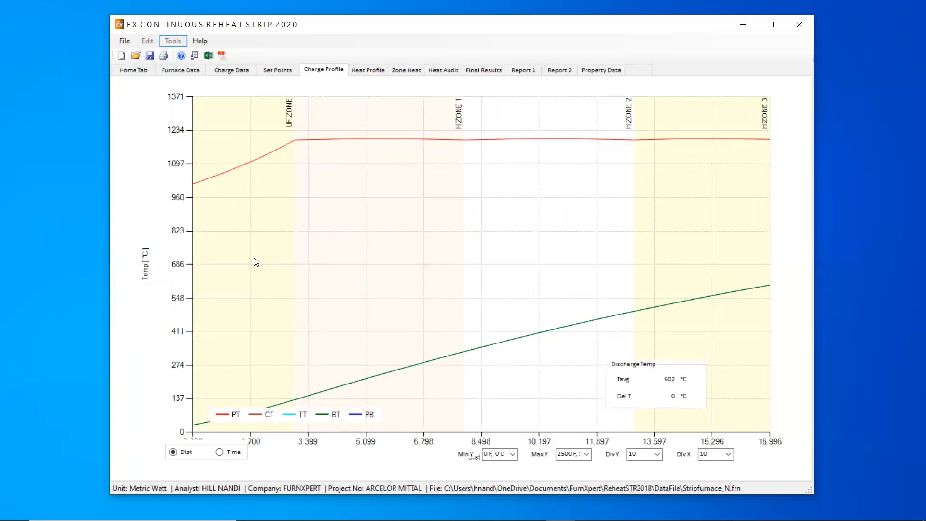
- Raise the production rate to 40 MT/hr and recalculate the charge profile
left_click(278, 71)
left_click_drag(195, 105, 81, 117)
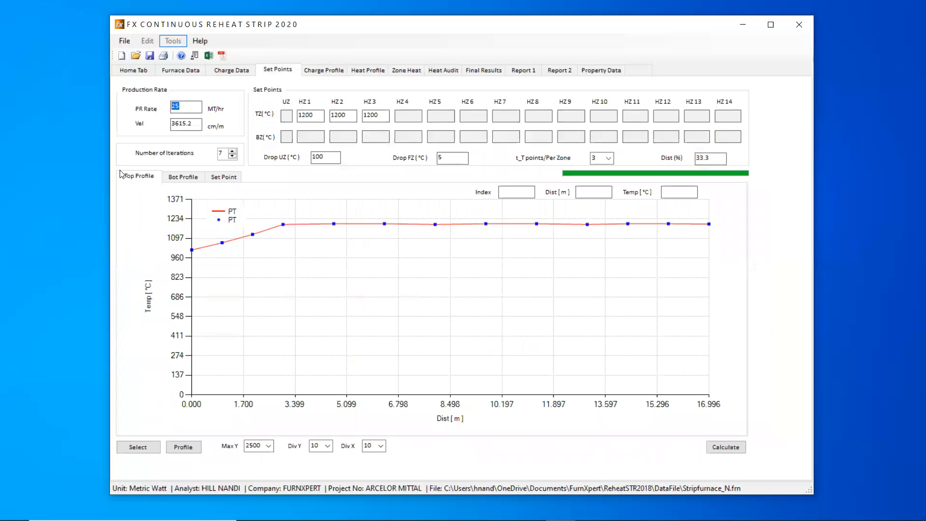
type("40")
left_click(145, 447)
left_click(726, 447)
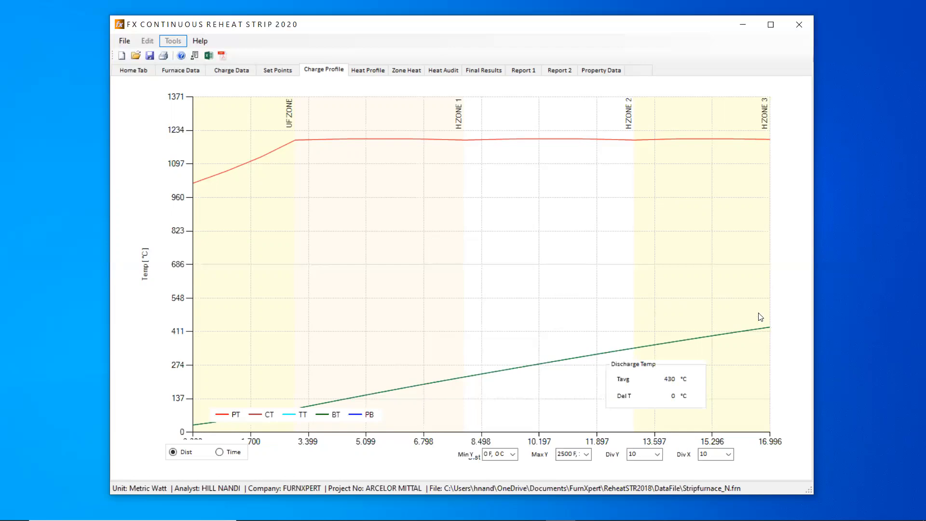
- Extend the furnace to 5 zones and a 22 m length, with the HZ4 distance at 22 m
left_click(279, 70)
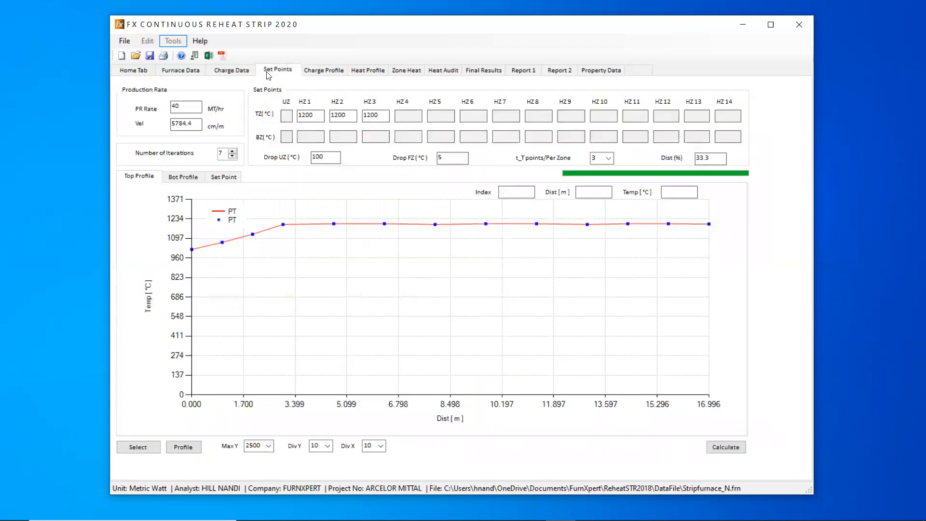
left_click(186, 71)
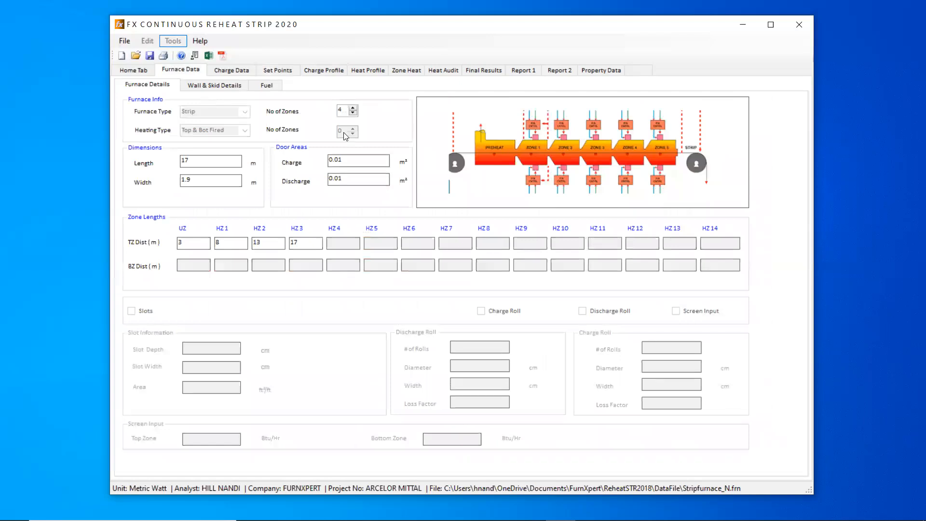
left_click(353, 108)
left_click_drag(202, 157, 100, 162)
type("22")
left_click(338, 241)
type("22")
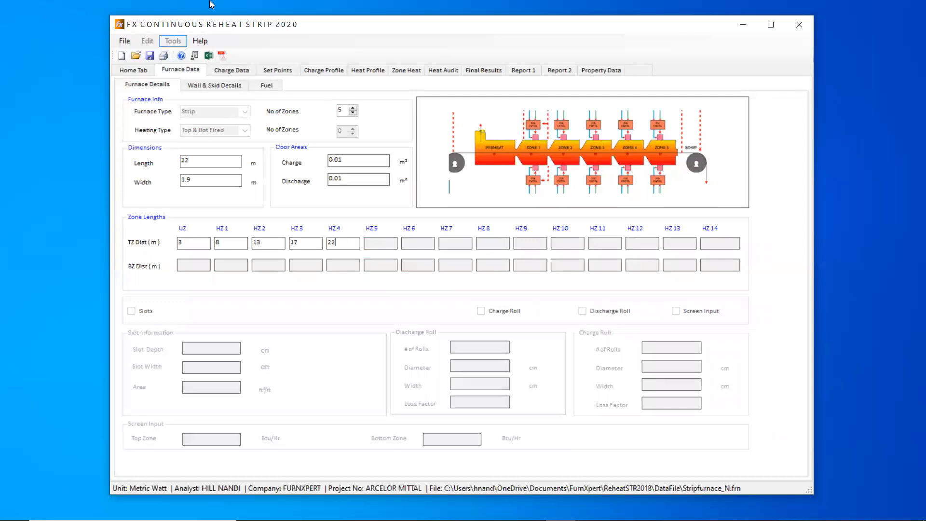
- Set the strip length inside the furnace to 22 m
left_click(242, 72)
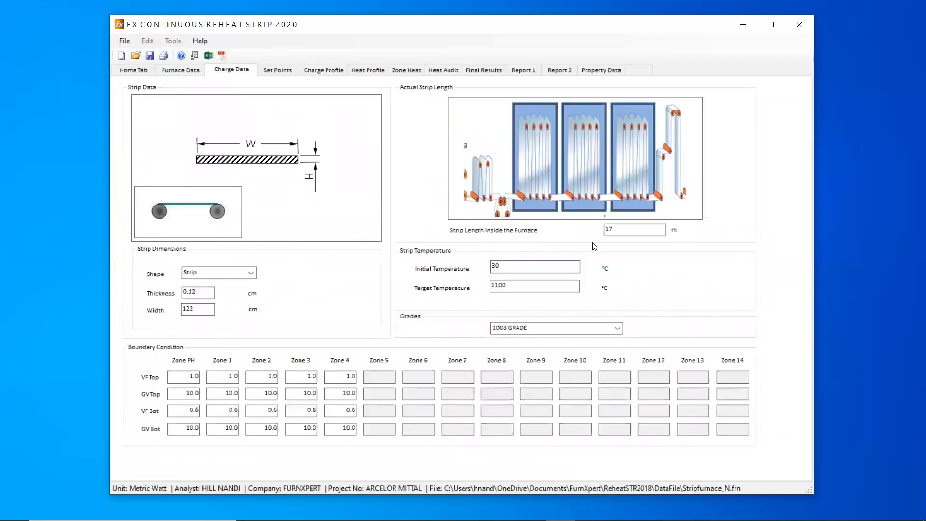
double_click(622, 229)
type("22")
- Set the VF Top boundary condition to 0.1 for Zone PH and Zones 1 to 4
double_click(172, 374)
type("0")
double_click(224, 377)
type("0.")
key("Tab")
type("0.1")
double_click(304, 375)
type("0.")
key("Tab")
type("0.")
- Set the VF Bot boundary condition to 0.1 for Zone PH and Zones 1 to 4
key("Tab")
type("0.1")
key("Tab")
type("0")
left_click(262, 408)
type("0.")
left_click(302, 409)
type("0.")
left_click(340, 410)
type("0.1")
- Set the HZ4 top zone temperature set point to 1200 °C
left_click(339, 69)
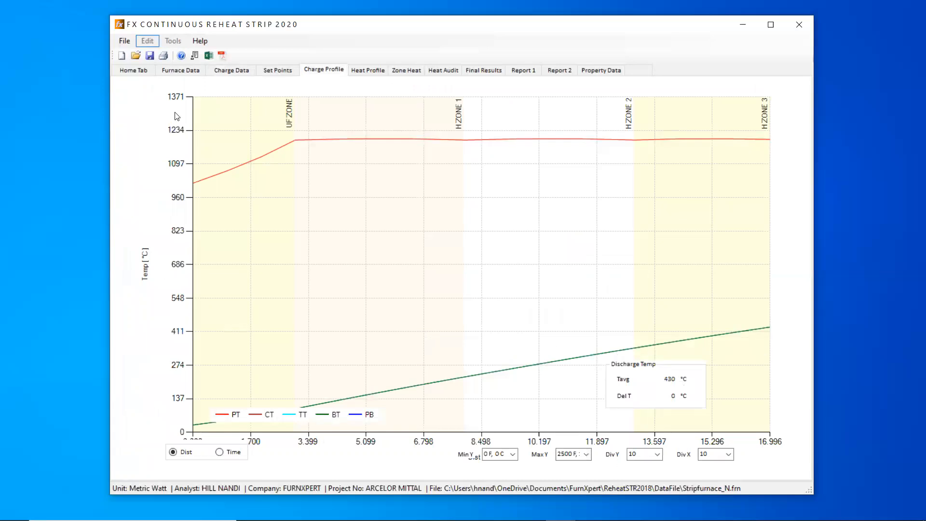
left_click(271, 70)
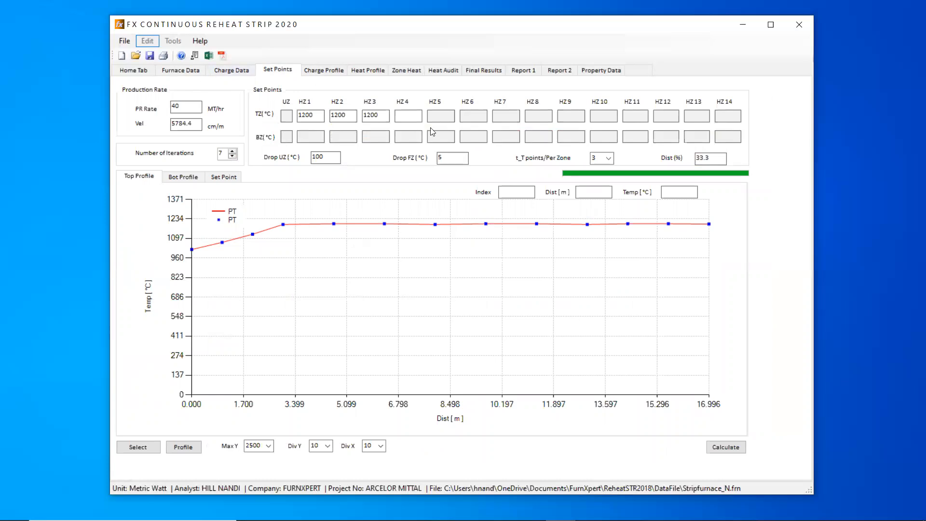
left_click(416, 117)
type("1200")
- Regenerate the temperature profile for the five-zone furnace and calculate the charge profile
left_click(377, 72)
left_click(317, 72)
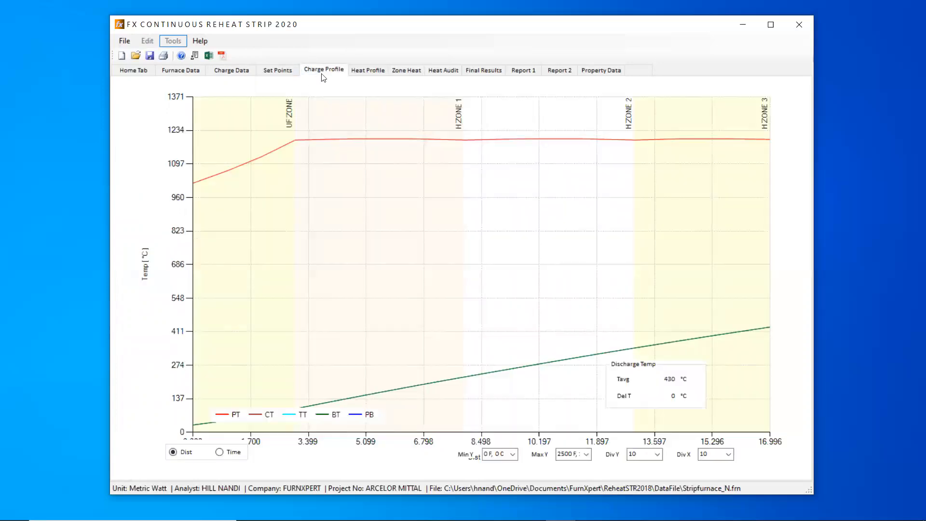
left_click(284, 71)
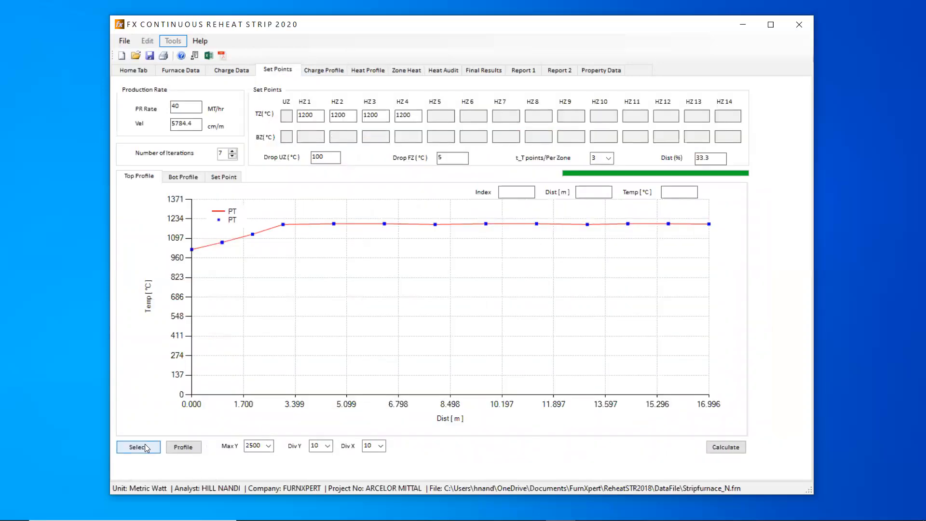
left_click(184, 447)
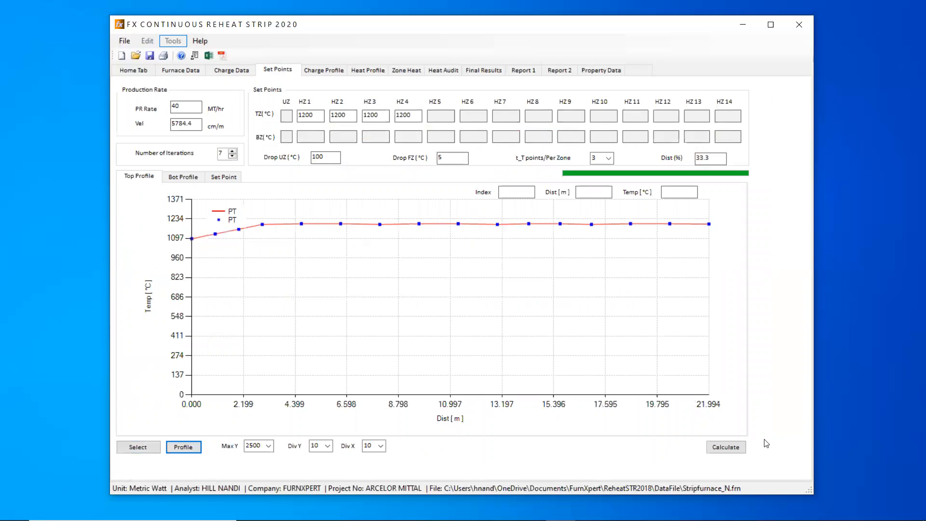
left_click(729, 447)
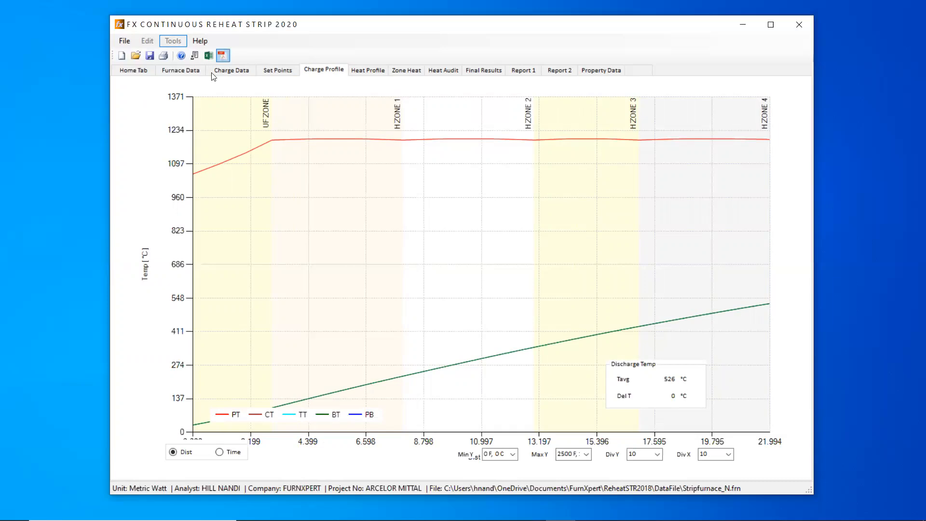
- In the furnace data, change the HZ4 top zone distance to 24 m
left_click(160, 71)
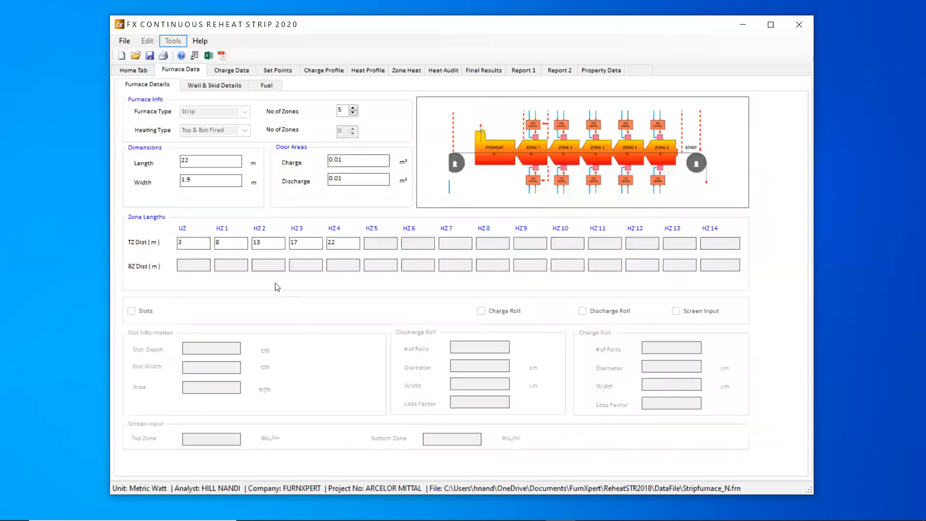
double_click(350, 242)
type("24")
- Set the strip length inside the furnace to 25 m
left_click(233, 72)
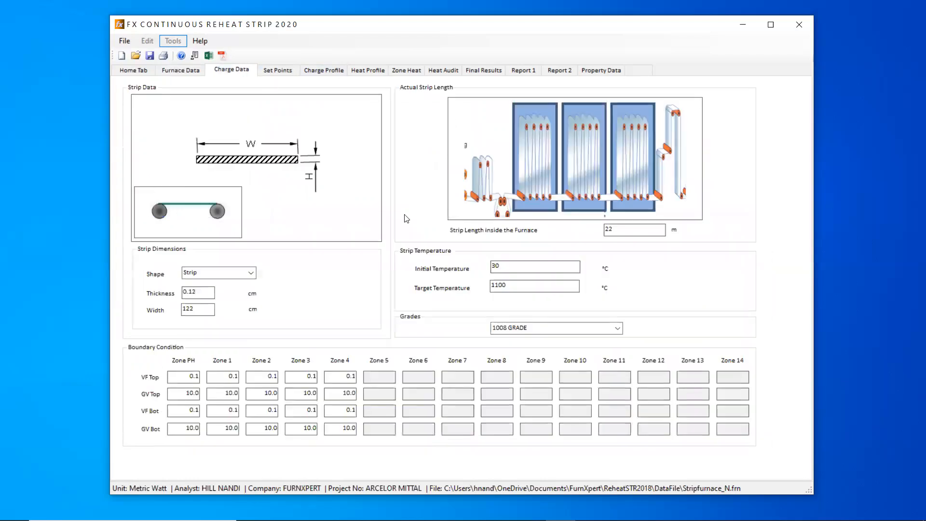
double_click(606, 229)
type("25")
- Regenerate the temperature profile with the longer last zone and recalculate the charge profile
left_click(283, 73)
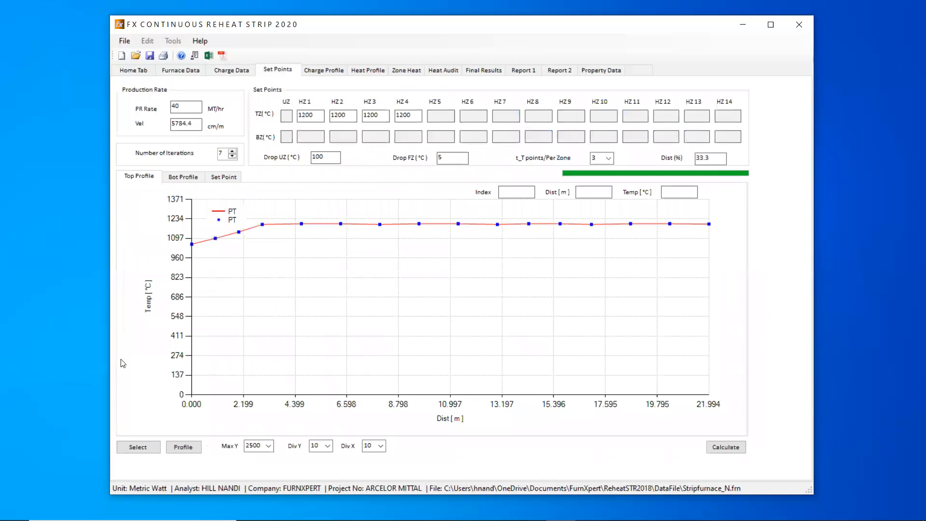
left_click(143, 447)
left_click(183, 447)
left_click(734, 448)
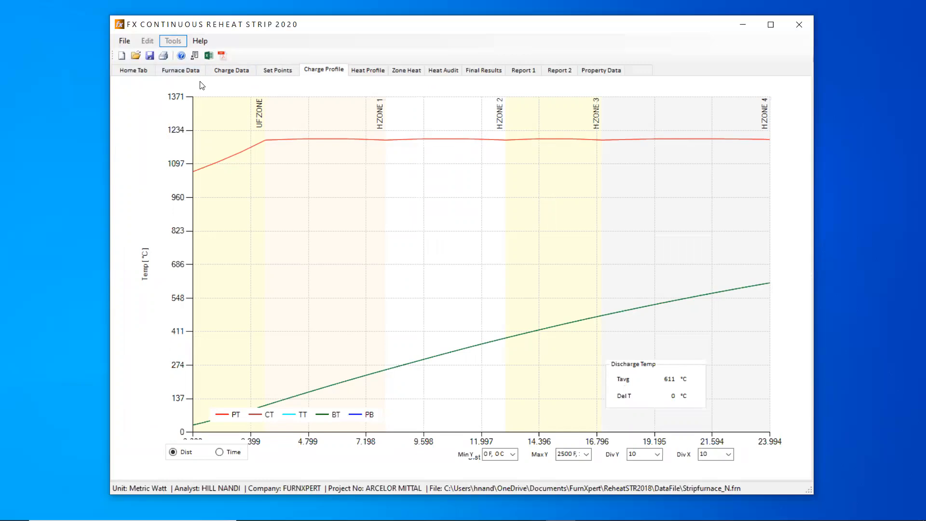
- Review the charge and furnace inputs, the heat audit per zone and the final heat balance results
left_click(230, 71)
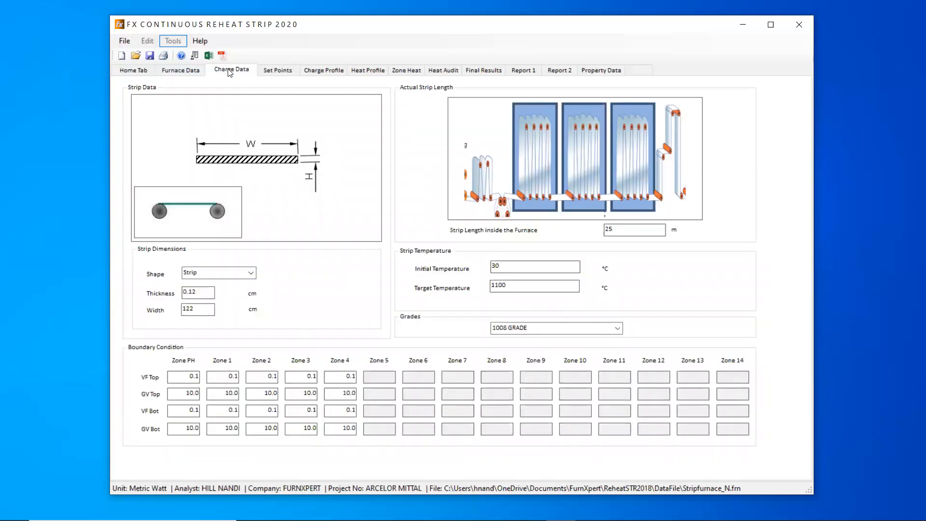
left_click(182, 75)
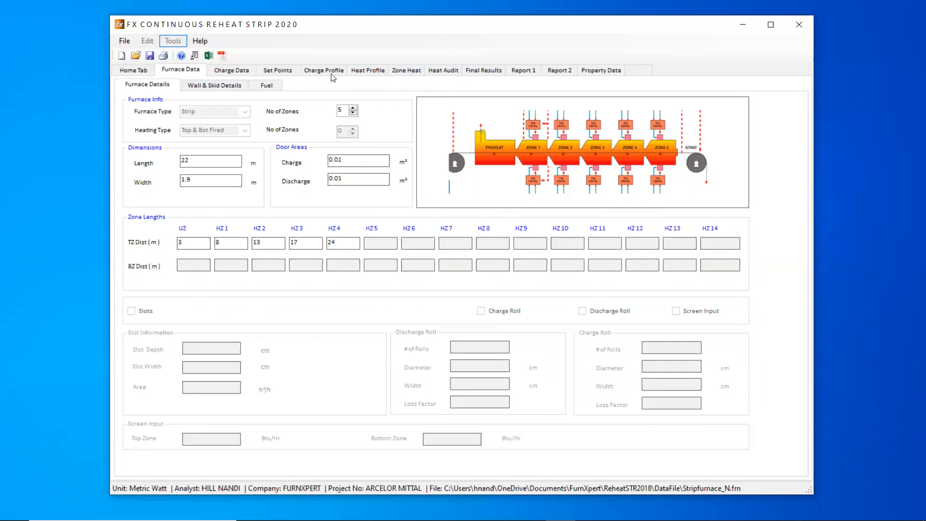
left_click(415, 71)
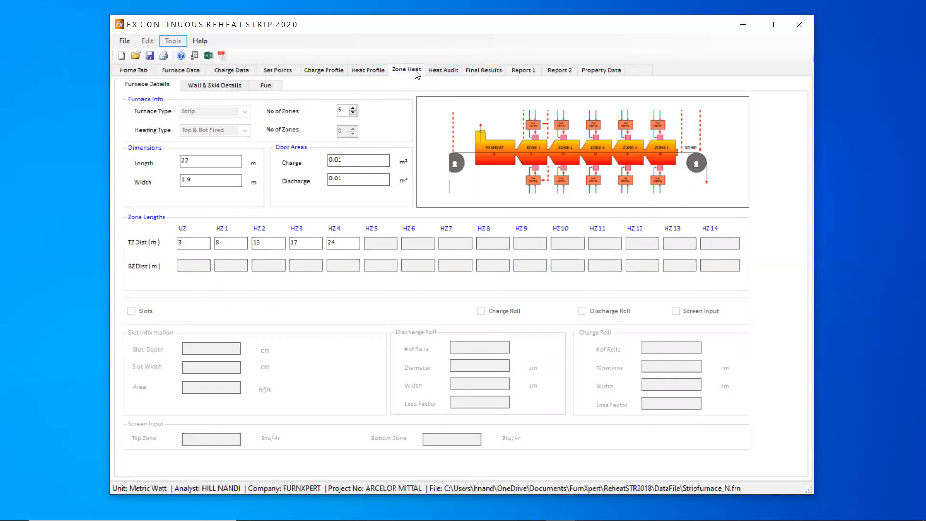
left_click(444, 71)
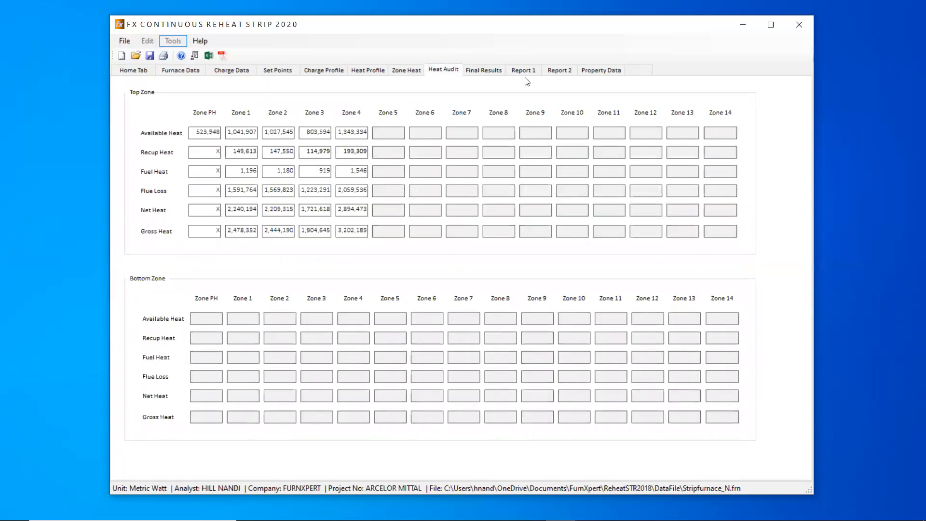
left_click(502, 71)
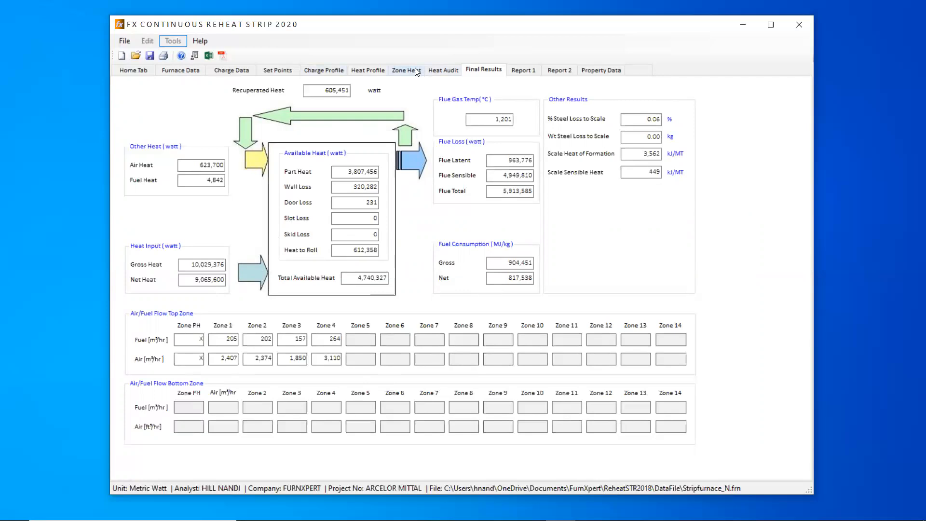
left_click(467, 120)
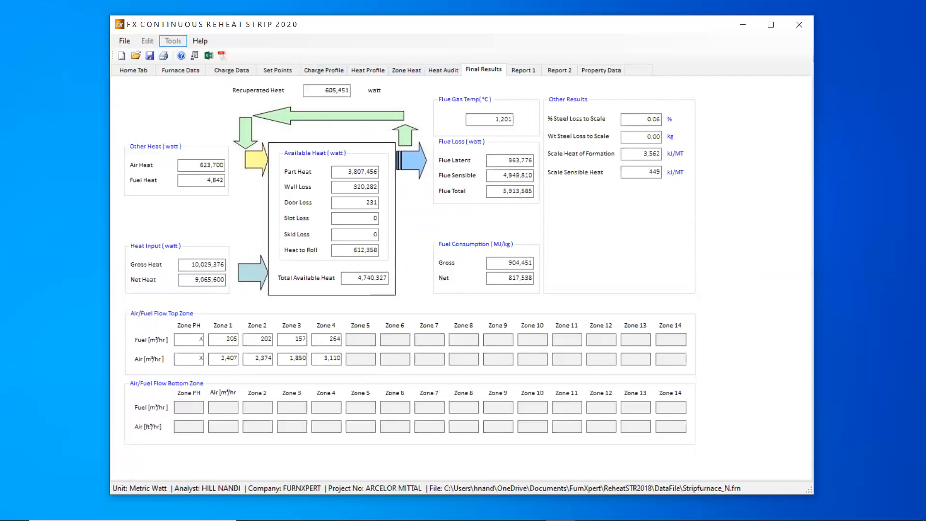